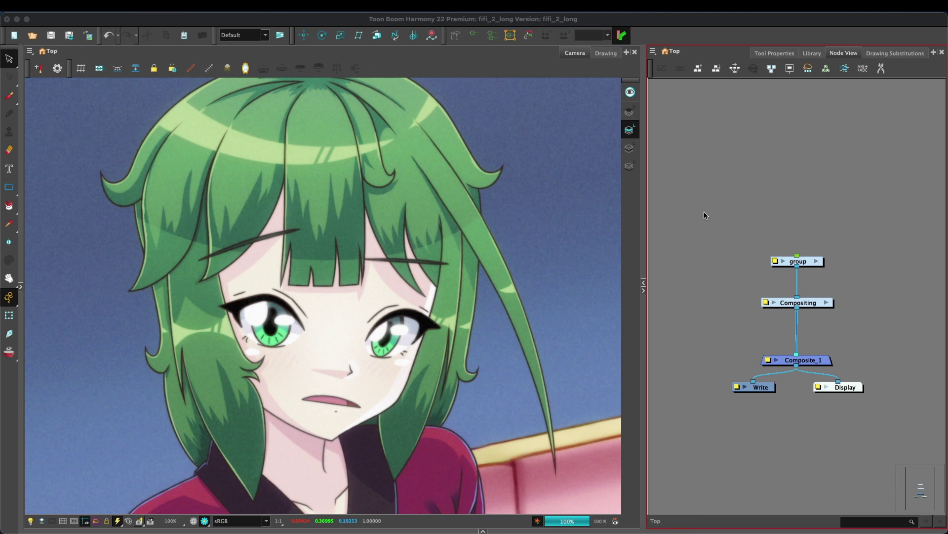
# - Turn on the rendered camera preview and add a Blending node, showing its blend-mode list
pyautogui.click(705, 204)
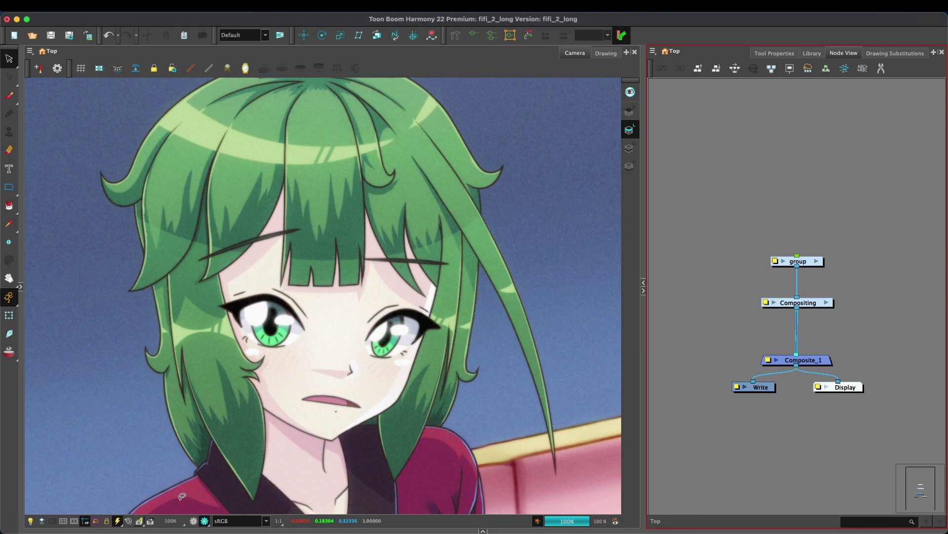
pyautogui.click(150, 522)
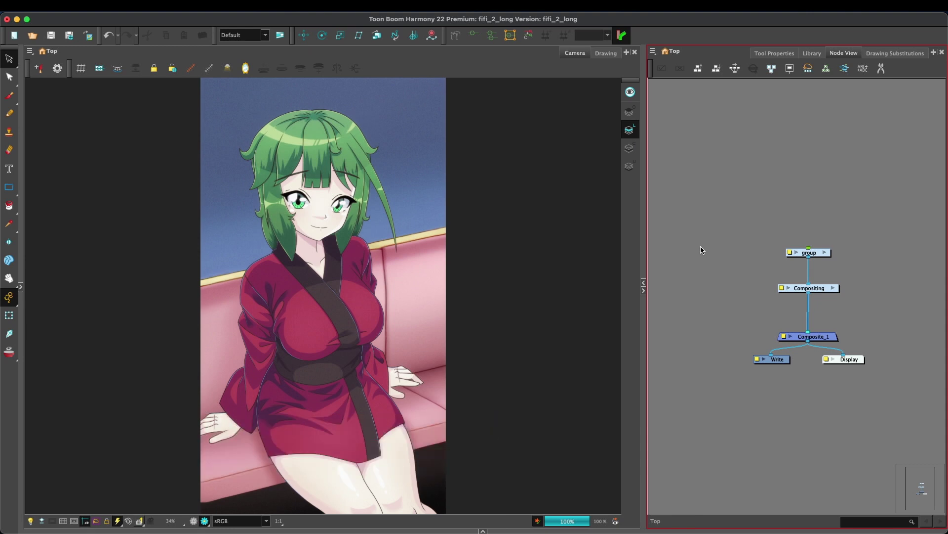
pyautogui.press('Tab')
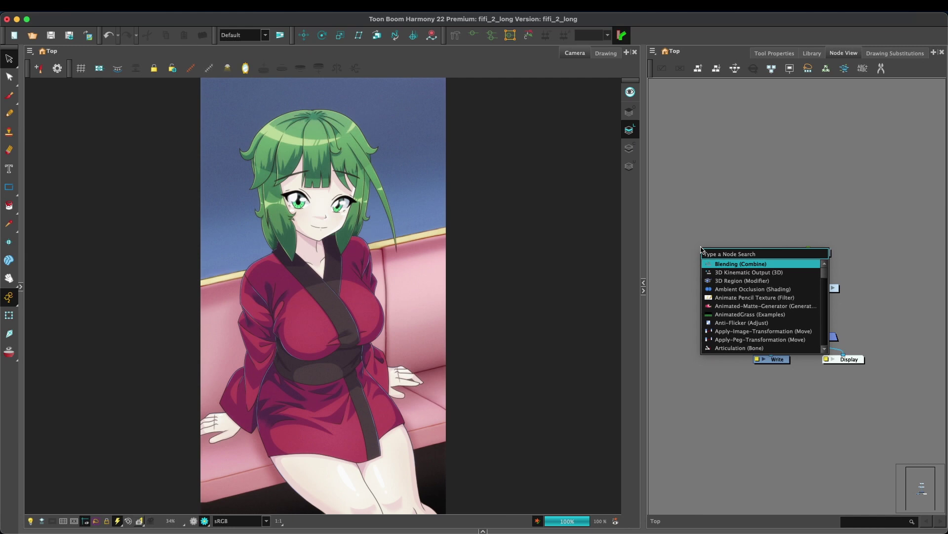
pyautogui.press('Return')
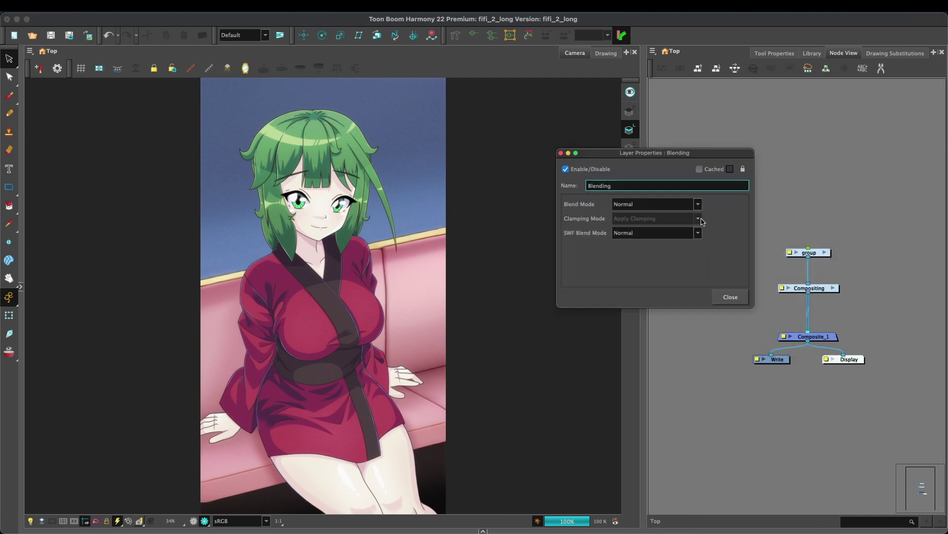
pyautogui.click(650, 203)
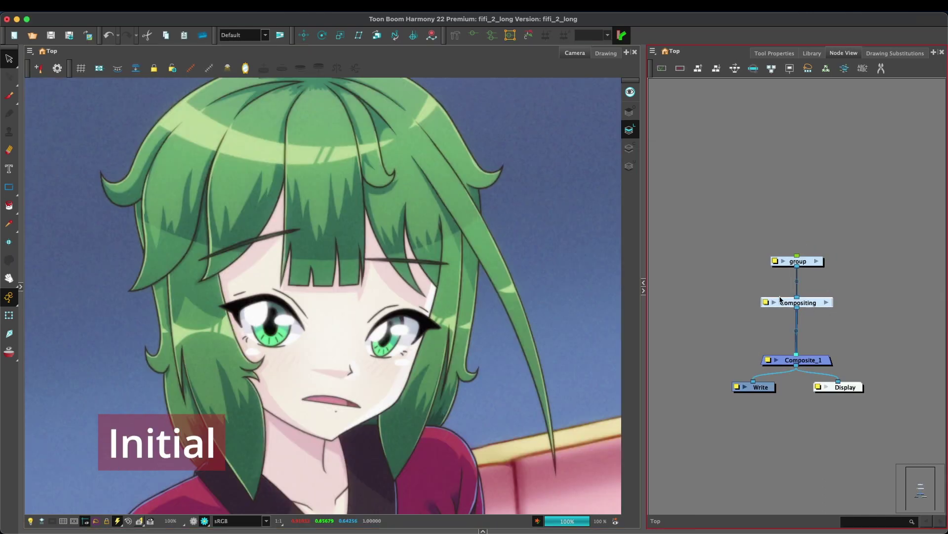
# - Open the Compositing group and inspect the Hue-Saturation node's settings
pyautogui.click(825, 302)
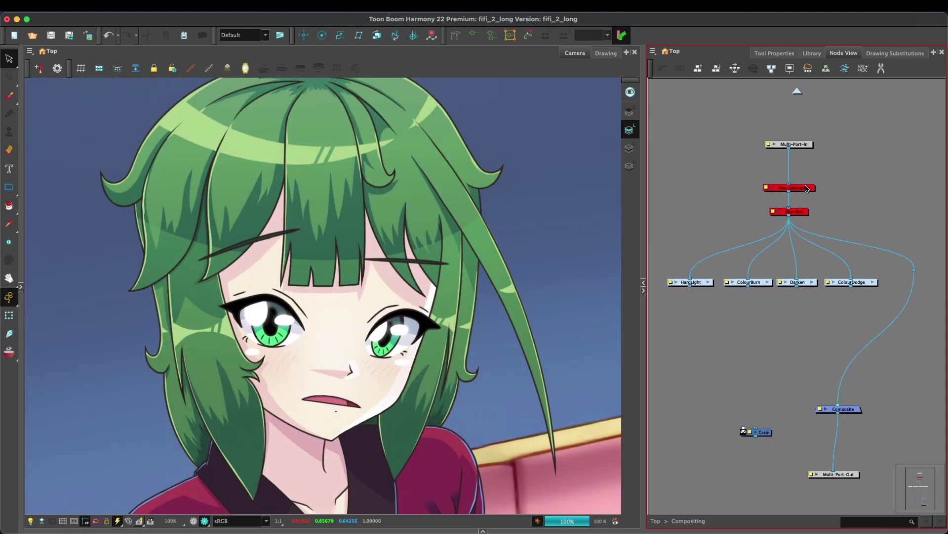
pyautogui.click(806, 188)
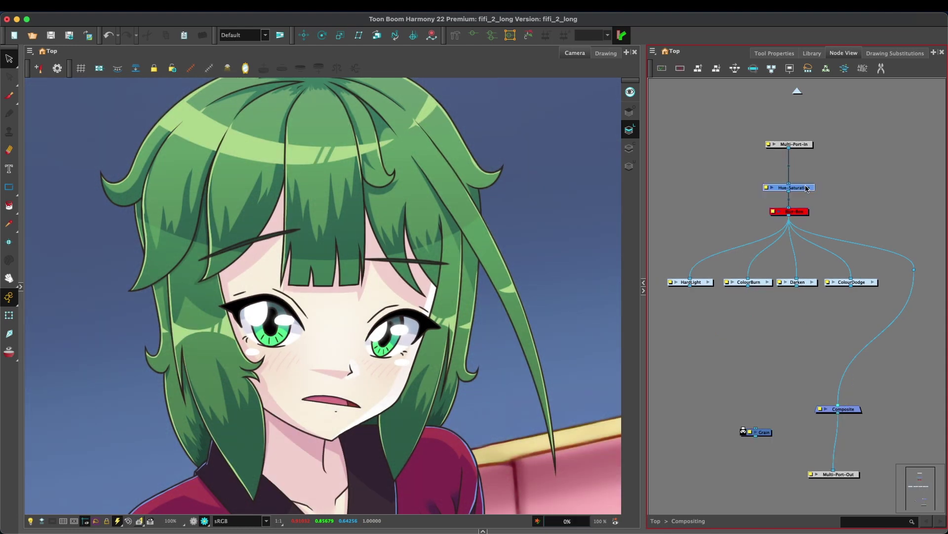
pyautogui.click(766, 188)
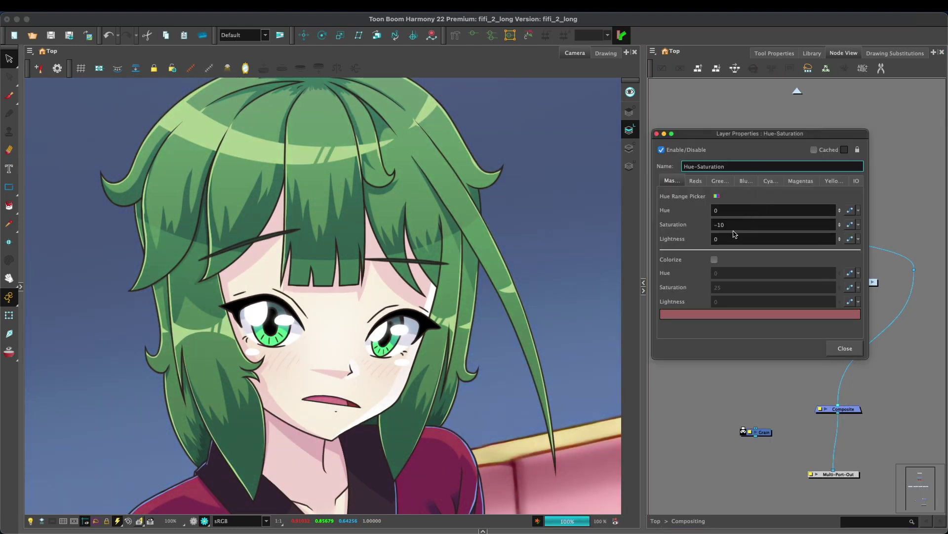
pyautogui.click(795, 211)
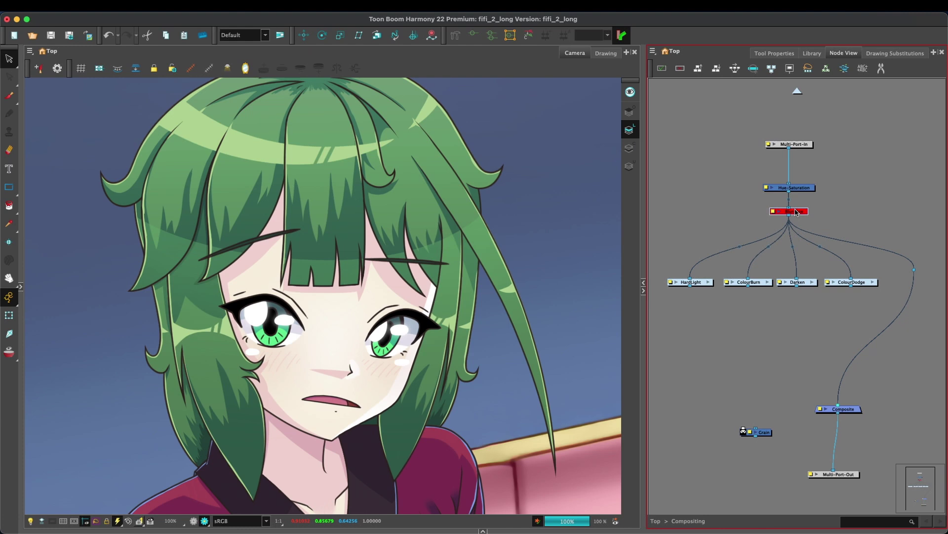
# - Inspect the Blur-Box node's blur Radius of 0.1
pyautogui.click(796, 212)
pyautogui.click(773, 211)
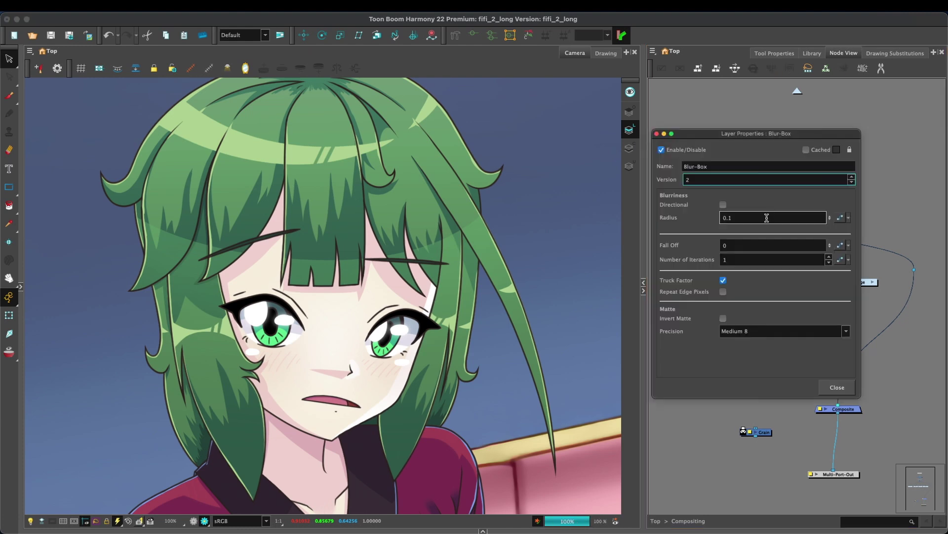
pyautogui.click(765, 218)
pyautogui.moveTo(767, 218); pyautogui.dragTo(673, 214)
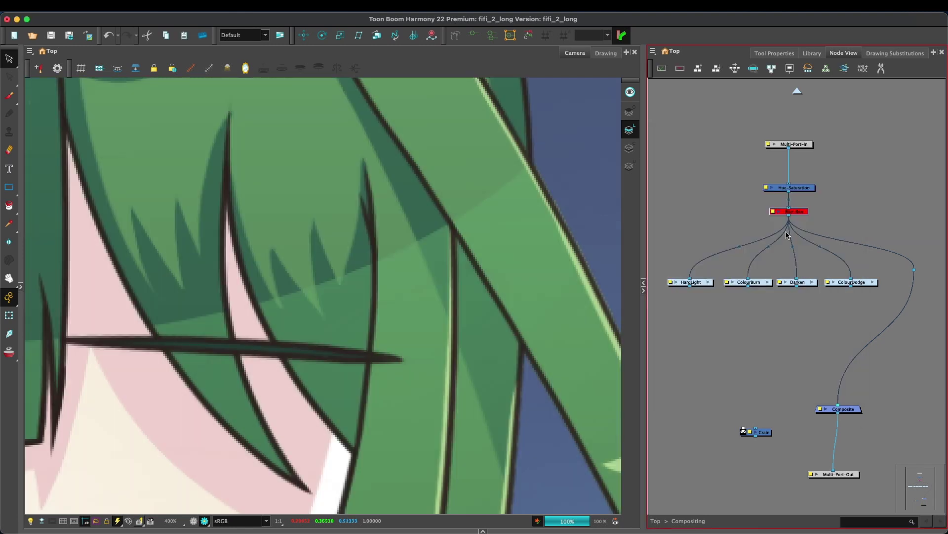
# - Toggle Blur-Box off to compare, and connect ColourDodge's output into the Composite node
pyautogui.click(788, 234)
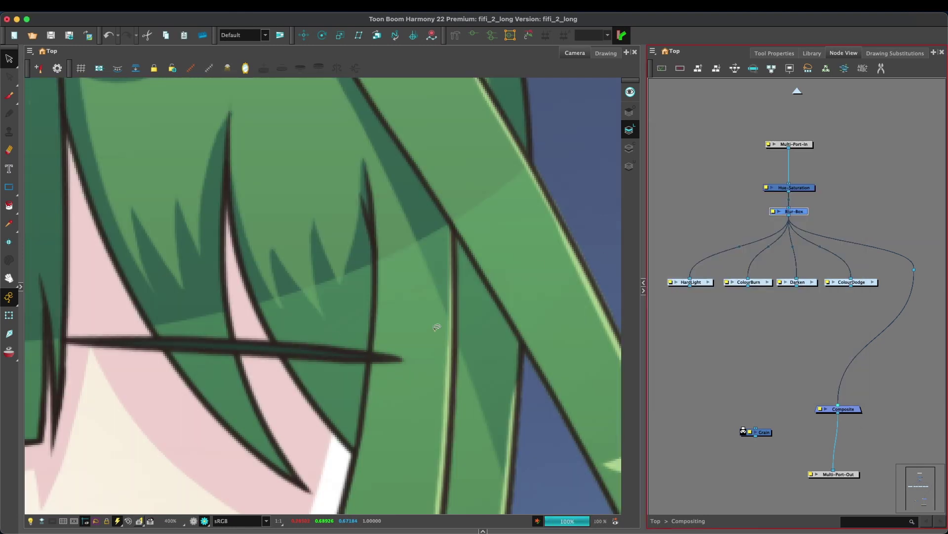
pyautogui.press('d')
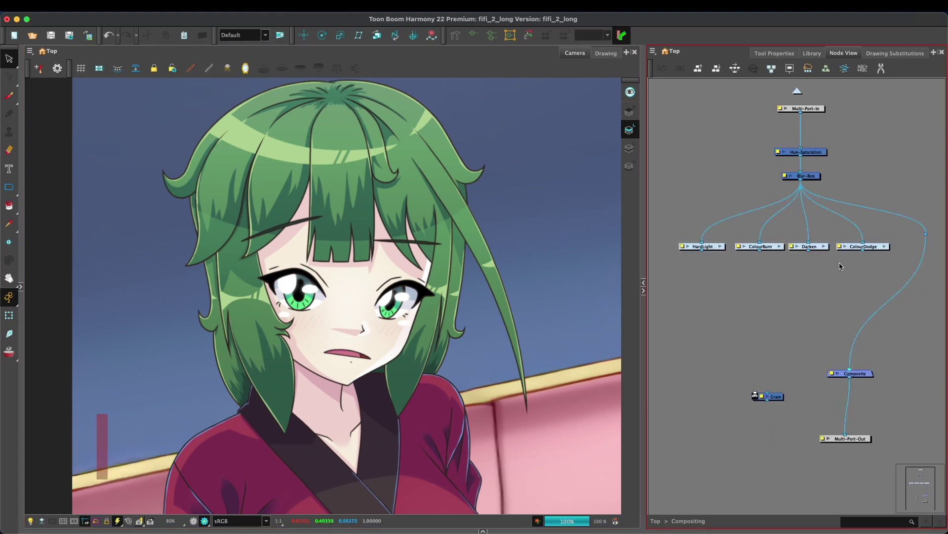
pyautogui.moveTo(862, 252)
pyautogui.mouseDown()
pyautogui.moveTo(838, 290)
pyautogui.moveTo(830, 366)
pyautogui.moveTo(842, 369)
pyautogui.mouseUp()
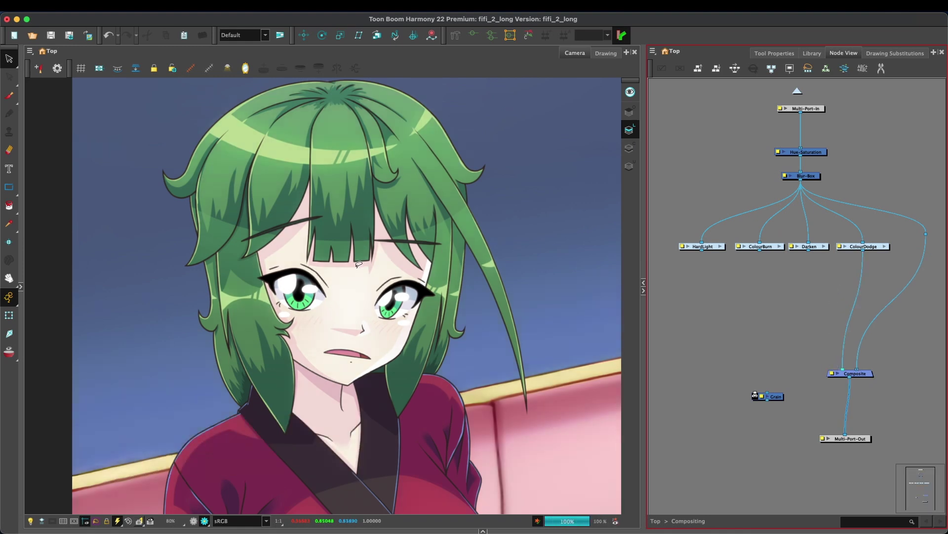
# - Inside the ColourDodge group, check Colour-Curves and enable the Blur-Gaussian node
pyautogui.click(884, 246)
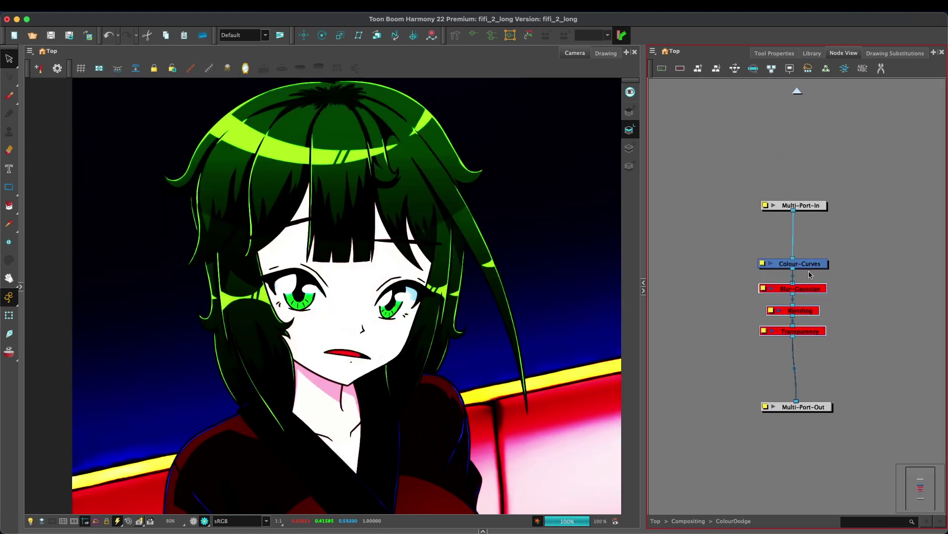
pyautogui.doubleClick(810, 265)
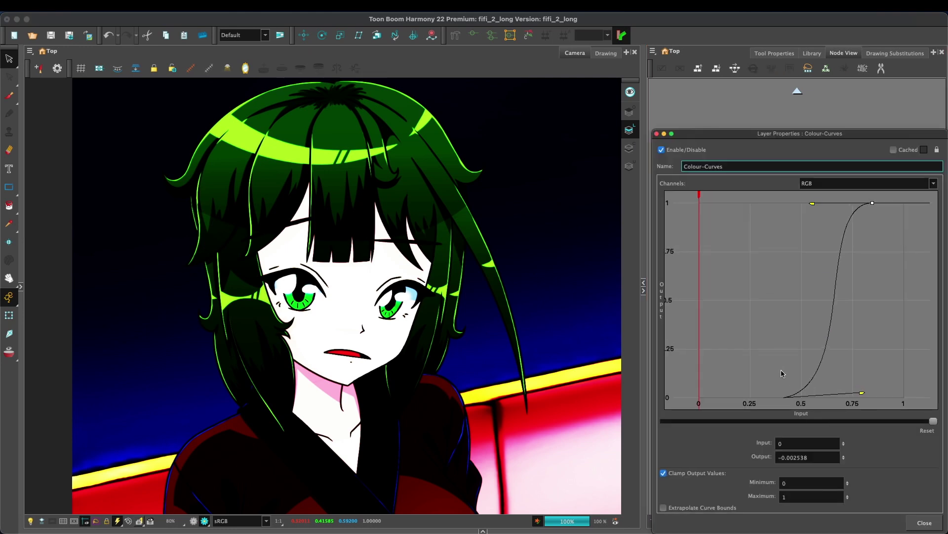
pyautogui.press('Escape')
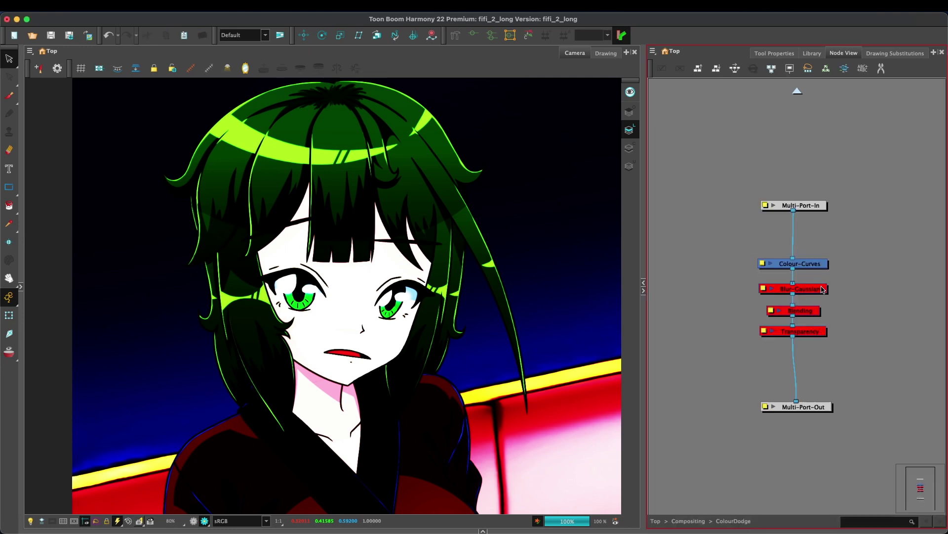
pyautogui.click(822, 287)
pyautogui.press('a')
pyautogui.click(839, 336)
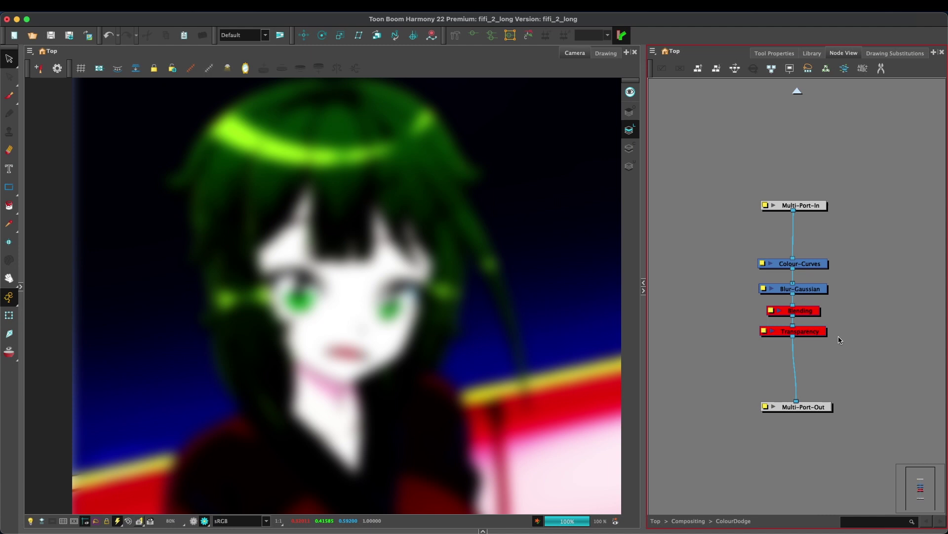
# - Enable the Colour Dodge Blending node and the Transparency node at 82
pyautogui.click(804, 312)
pyautogui.doubleClick(769, 312)
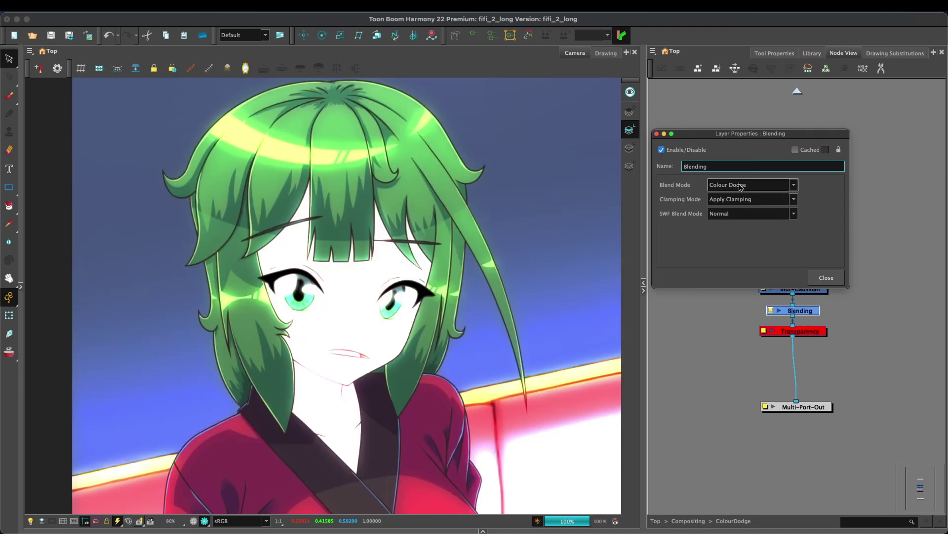
pyautogui.click(827, 278)
pyautogui.doubleClick(771, 331)
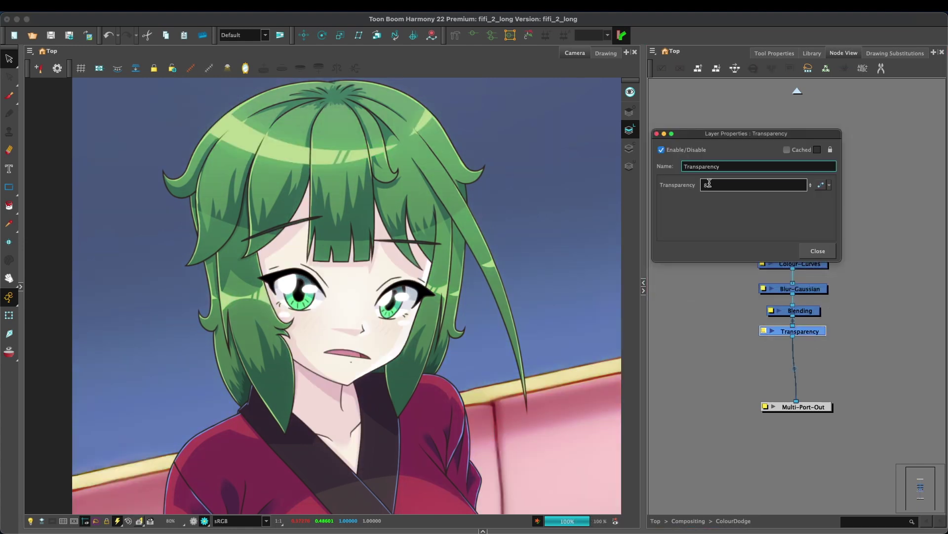
pyautogui.moveTo(710, 183); pyautogui.dragTo(677, 187)
pyautogui.click(743, 185)
pyautogui.click(816, 254)
pyautogui.click(864, 263)
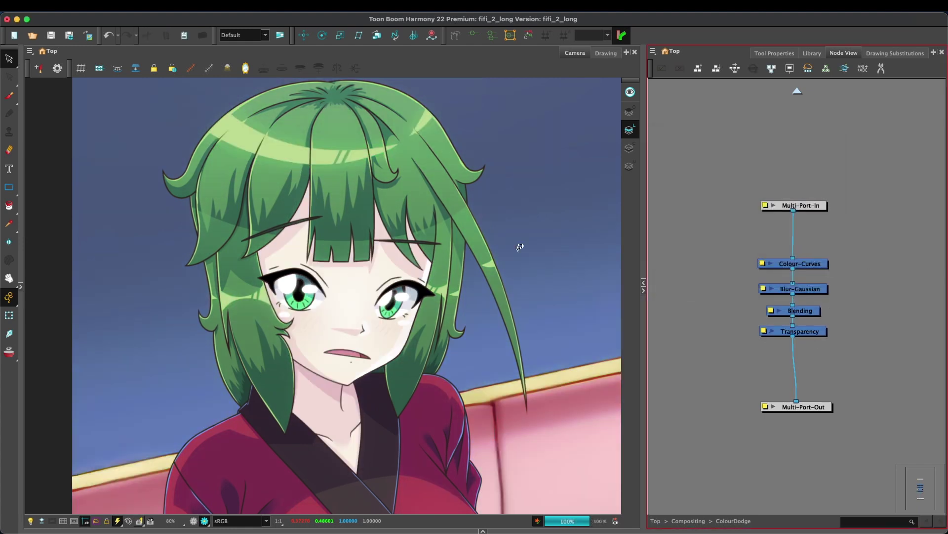
# - Back in the Compositing network, connect the Darken branch into the Composite node
pyautogui.click(797, 91)
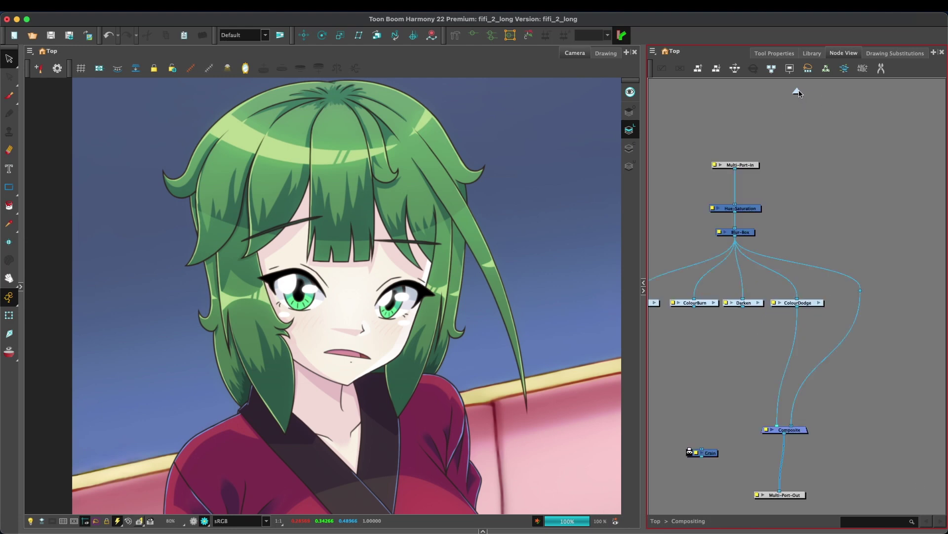
pyautogui.click(804, 302)
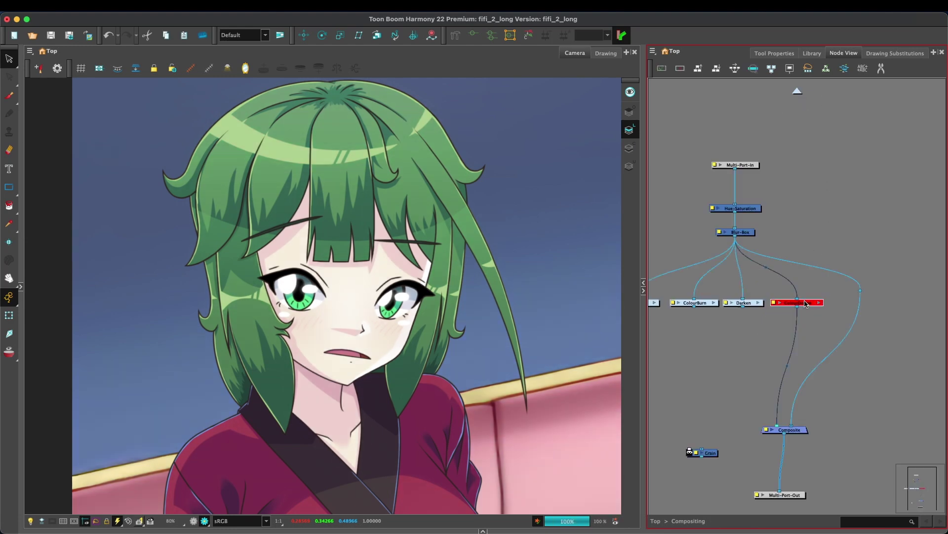
pyautogui.click(860, 240)
pyautogui.moveTo(808, 295); pyautogui.dragTo(877, 242)
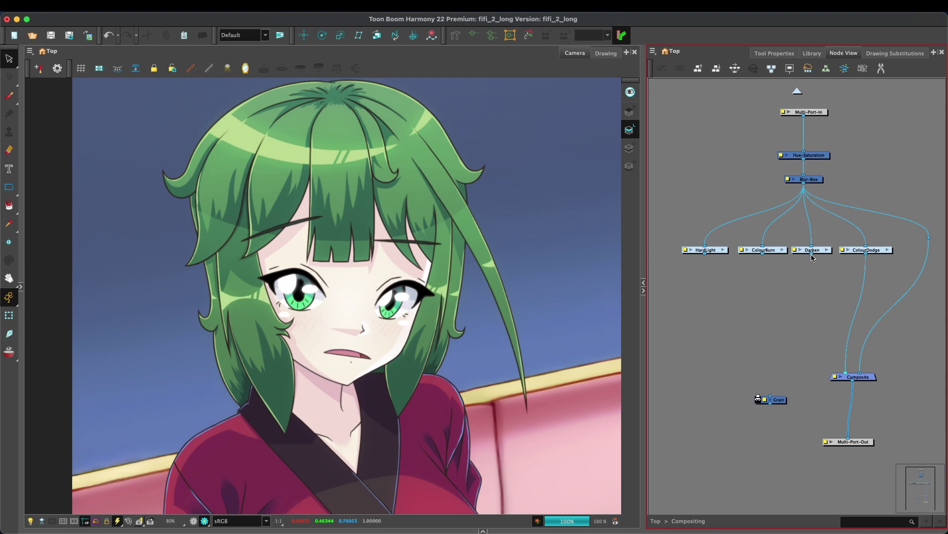
pyautogui.moveTo(812, 257); pyautogui.dragTo(842, 374)
# - Toggle the Darken effect off and back on to compare the result
pyautogui.scroll(3, 445, 258)
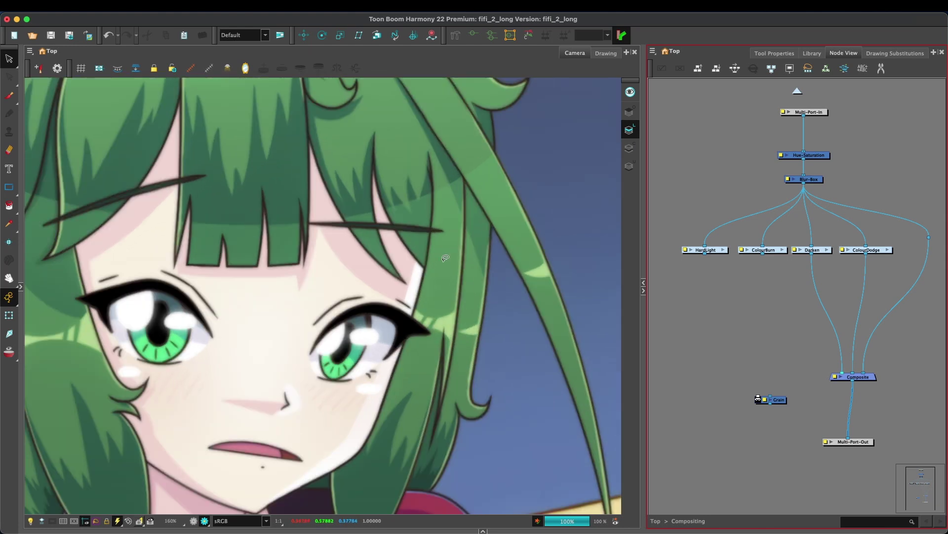
pyautogui.scroll(3, 445, 258)
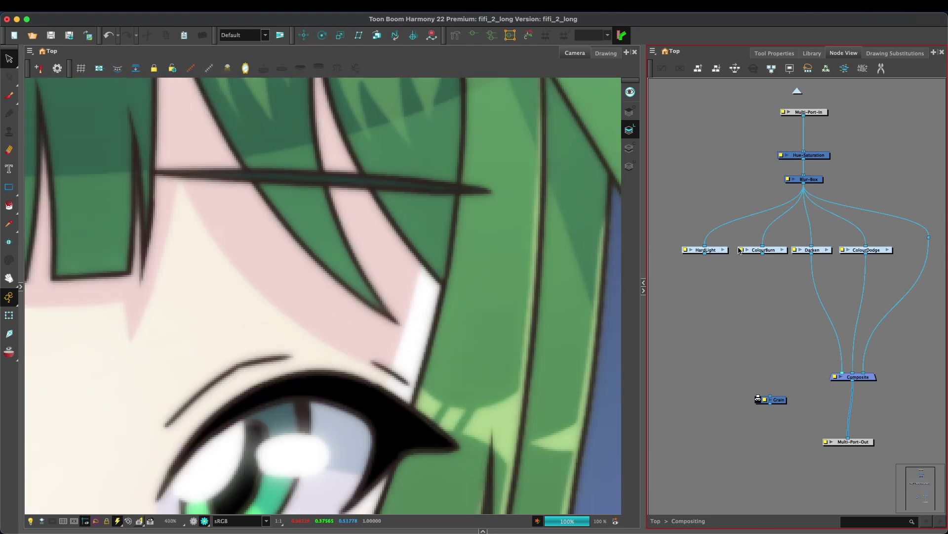
pyautogui.click(815, 250)
pyautogui.press('d')
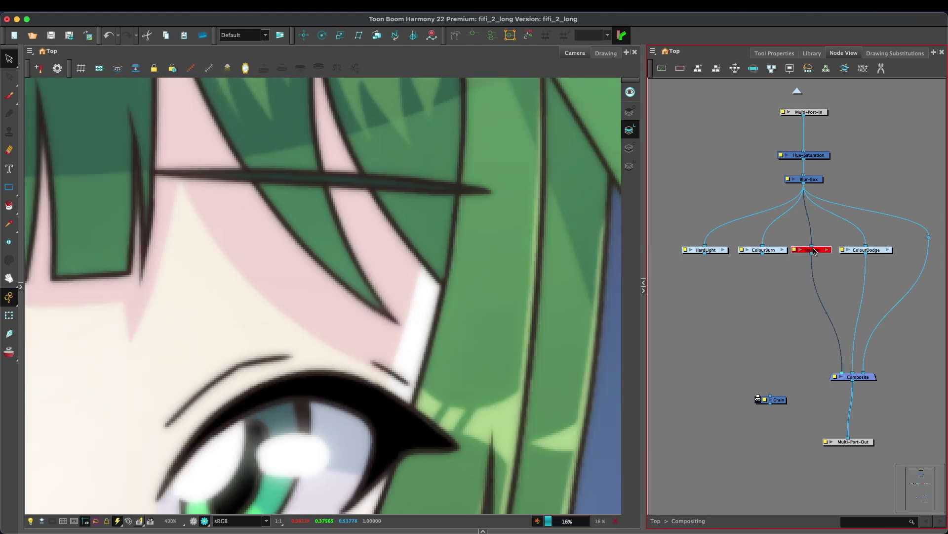
pyautogui.press('d')
pyautogui.press('d')
pyautogui.press('d')
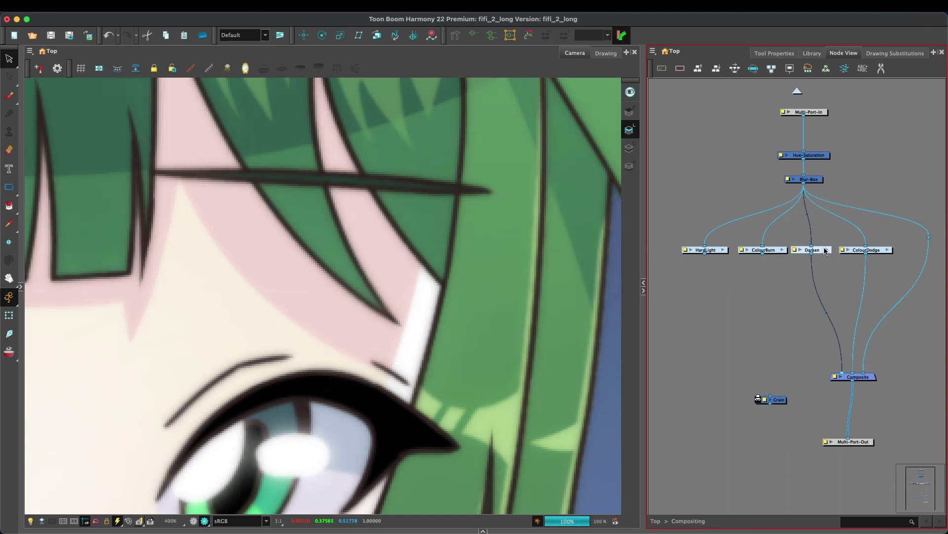
# - Inside the Darken group, check Blur-Gaussian_2, keep Blending_2 enabled and inspect Transparency_2
pyautogui.click(827, 250)
pyautogui.moveTo(846, 340); pyautogui.dragTo(810, 297)
pyautogui.press('d')
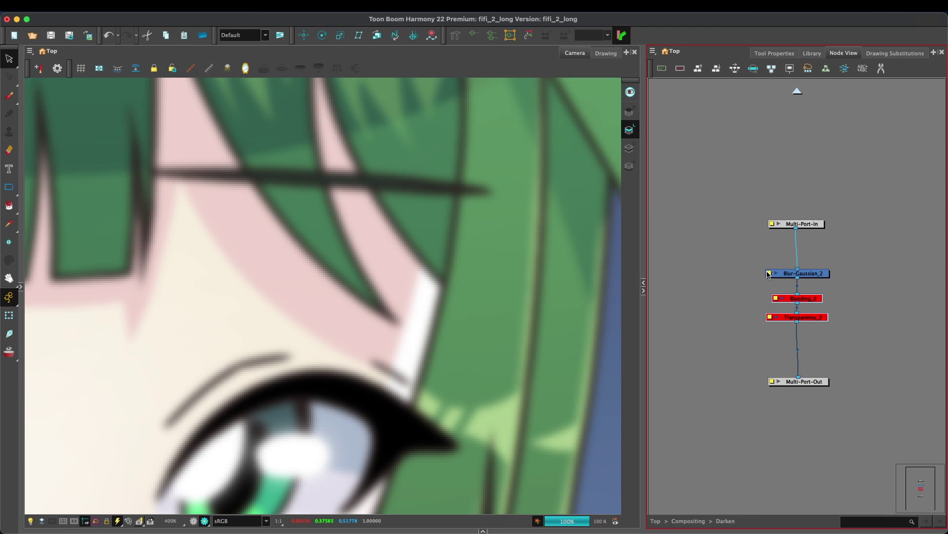
pyautogui.click(768, 274)
pyautogui.click(838, 354)
pyautogui.click(815, 300)
pyautogui.press('a')
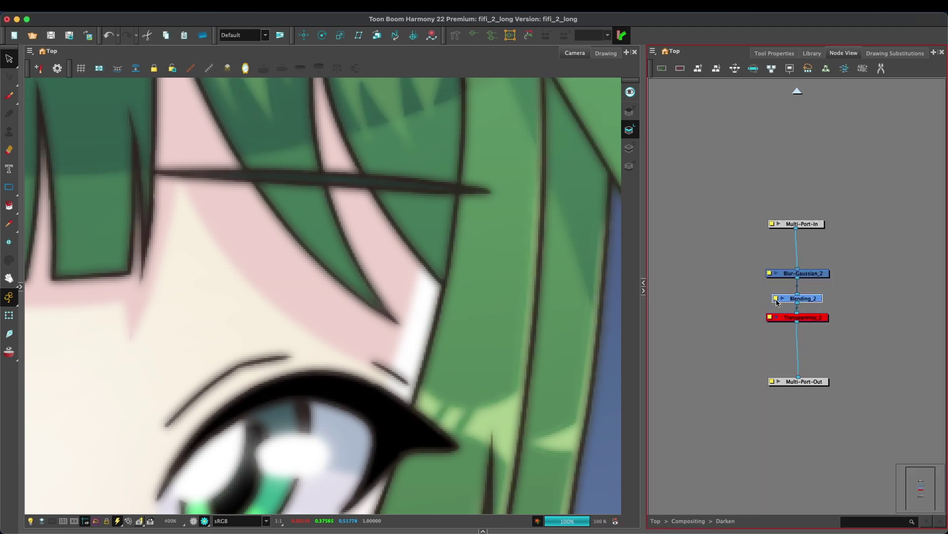
pyautogui.doubleClick(811, 317)
pyautogui.click(807, 253)
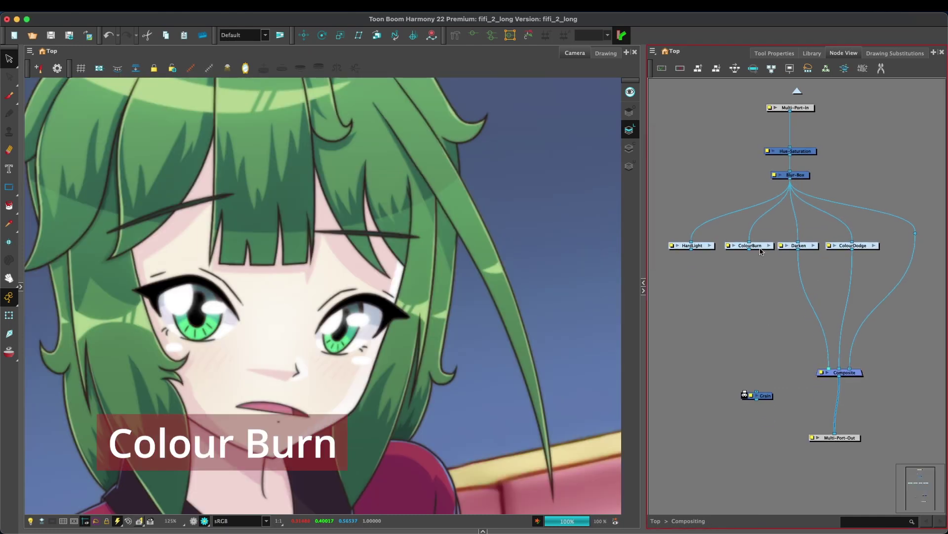
# - Connect ColourBurn into the Composite and enable its Blending_1 node set to Colour Burn
pyautogui.moveTo(749, 253); pyautogui.dragTo(787, 318)
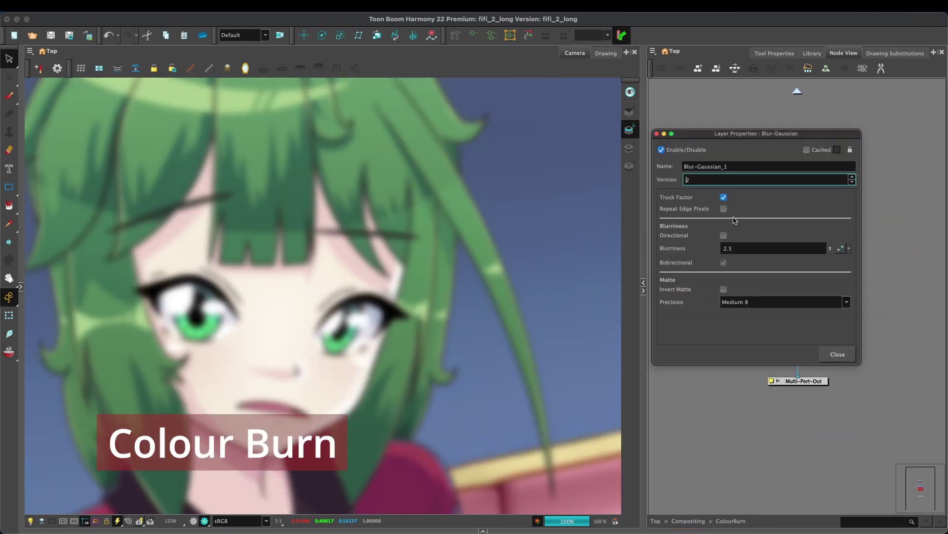
pyautogui.click(838, 354)
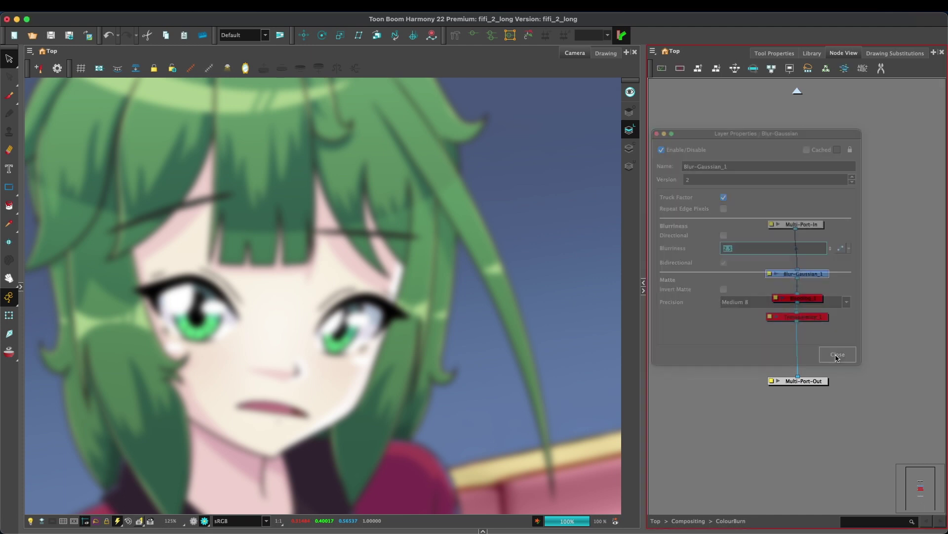
pyautogui.press('a')
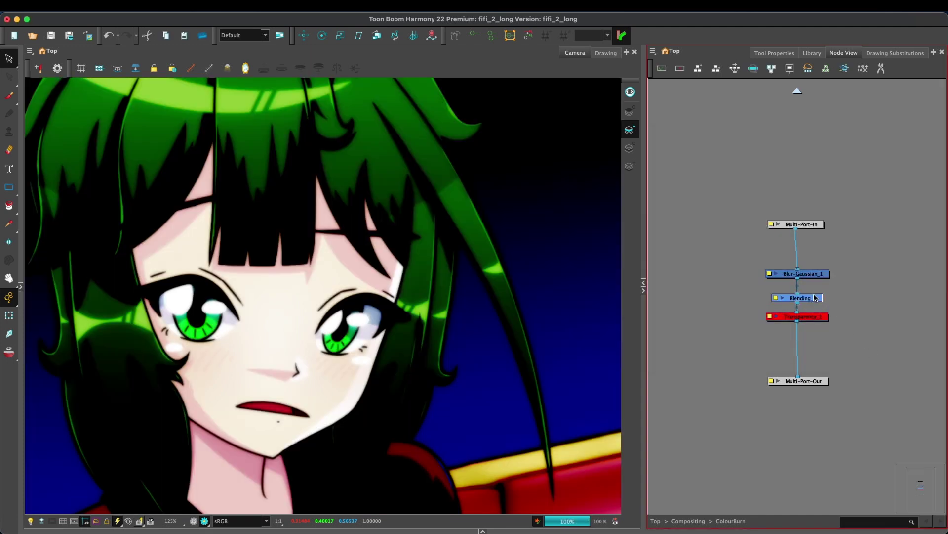
pyautogui.doubleClick(774, 299)
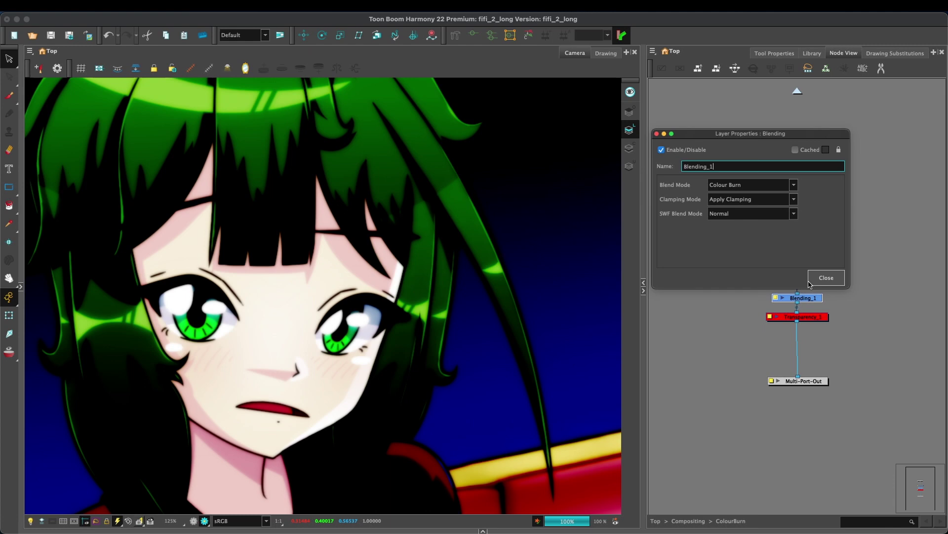
pyautogui.click(827, 278)
# - Enable Transparency_1 at 95 and return to the Compositing network
pyautogui.click(816, 318)
pyautogui.press('a')
pyautogui.click(769, 315)
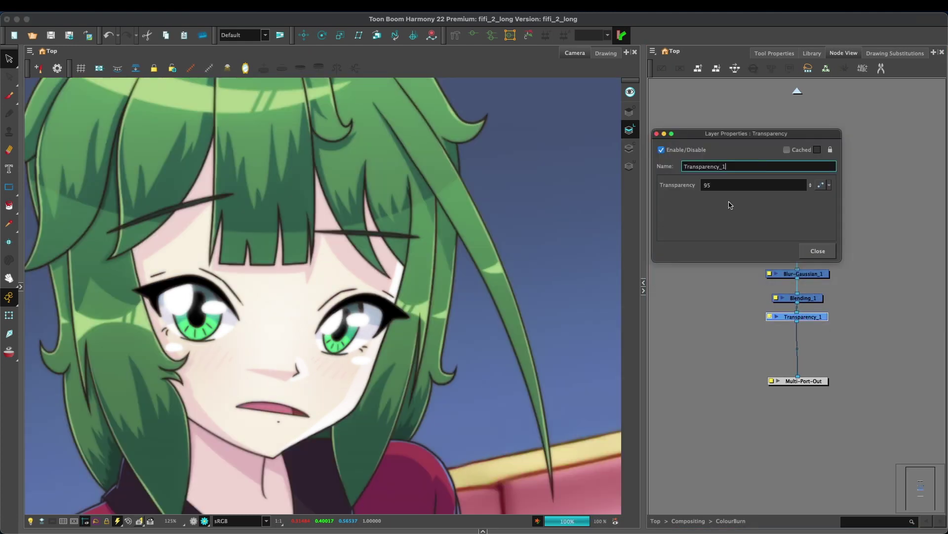
pyautogui.click(821, 256)
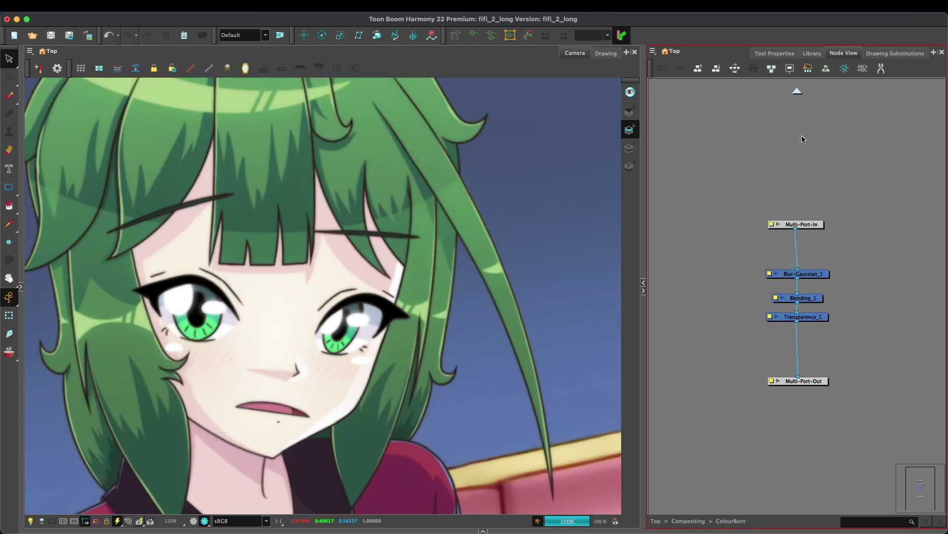
pyautogui.click(798, 90)
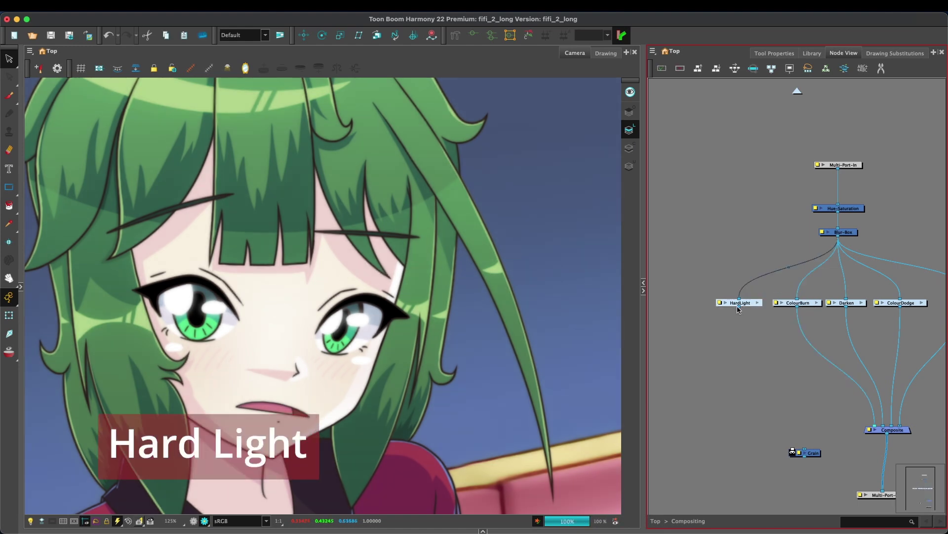
# - Connect HardLight into the Composite and check its Blur-Gaussian settings inside the group
pyautogui.moveTo(740, 307); pyautogui.dragTo(872, 427)
pyautogui.click(758, 302)
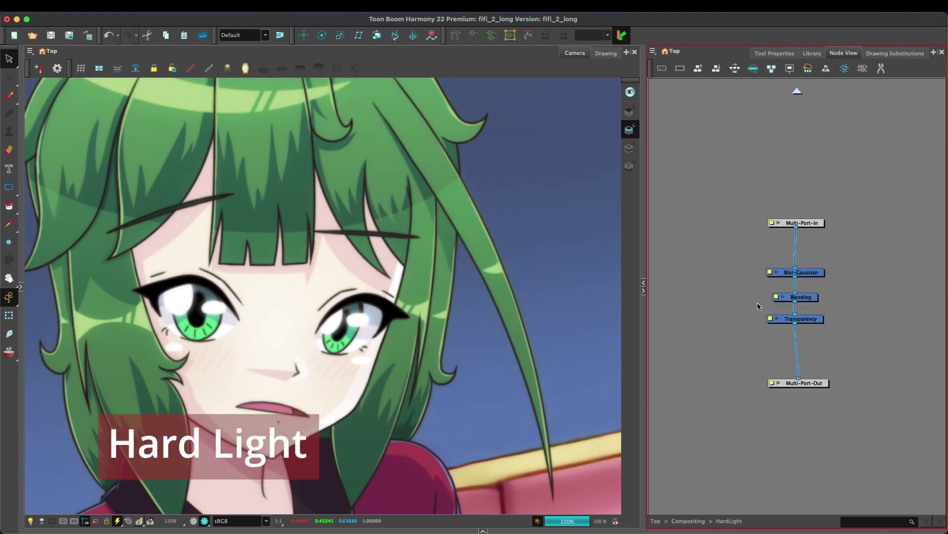
pyautogui.moveTo(855, 338); pyautogui.dragTo(798, 286)
pyautogui.press('d')
pyautogui.click(770, 272)
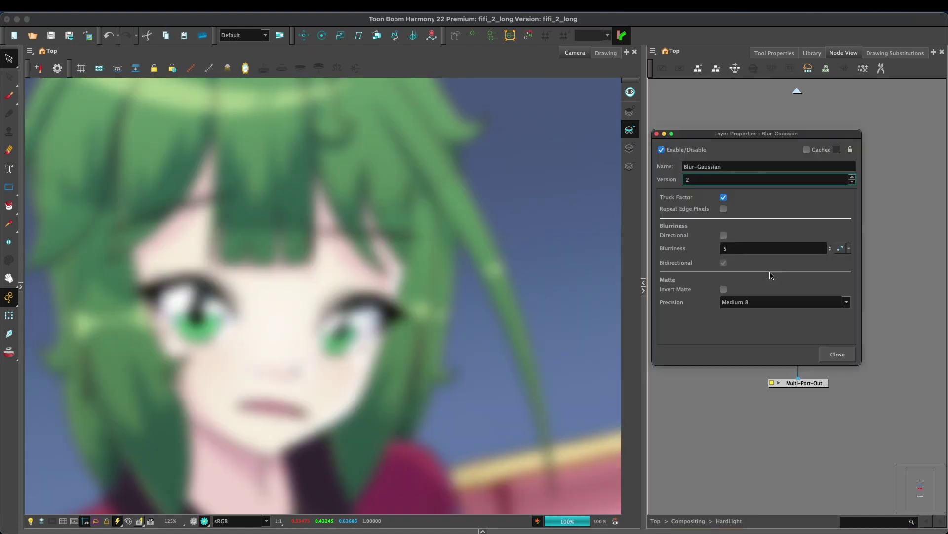
pyautogui.click(838, 353)
# - Enable the Hardlight Blending node and Transparency at 90, then return to the Compositing network
pyautogui.doubleClick(780, 296)
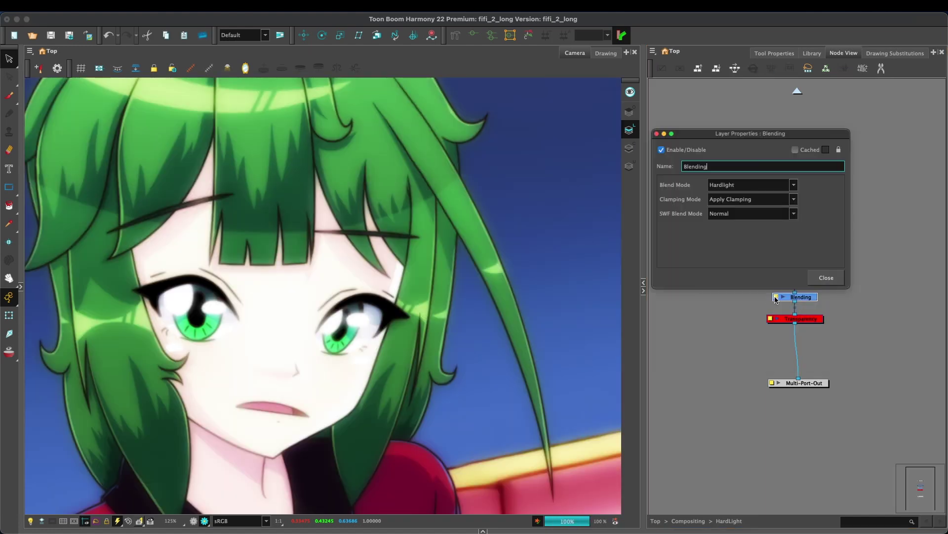
pyautogui.click(821, 280)
pyautogui.click(812, 322)
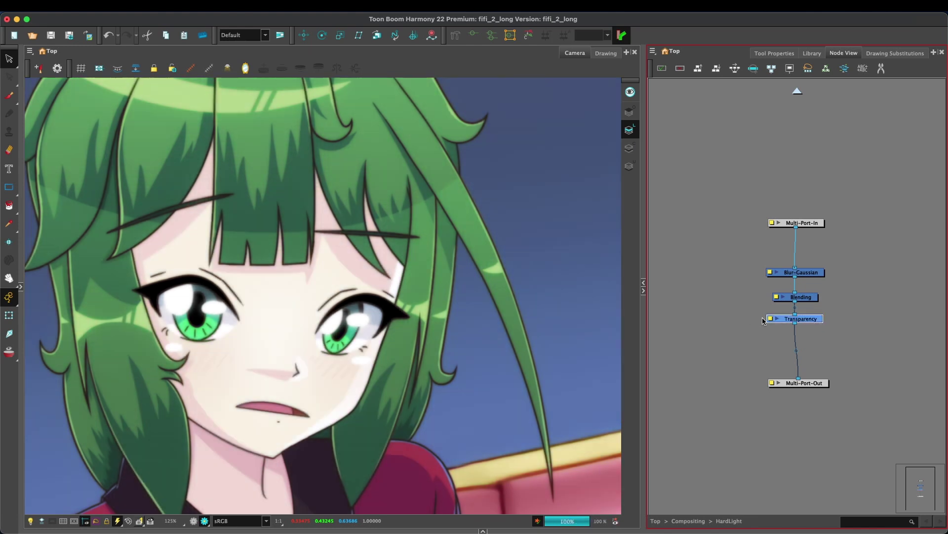
pyautogui.doubleClick(769, 320)
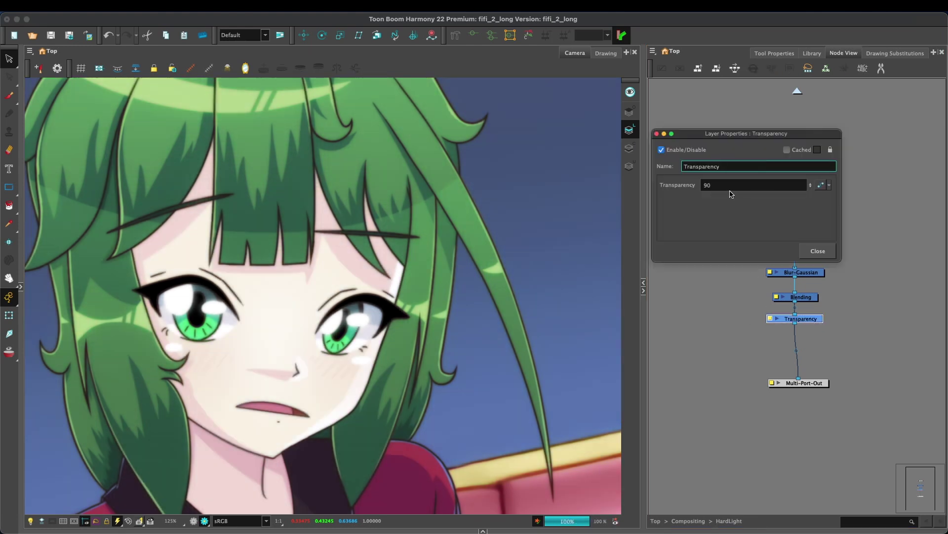
pyautogui.click(818, 251)
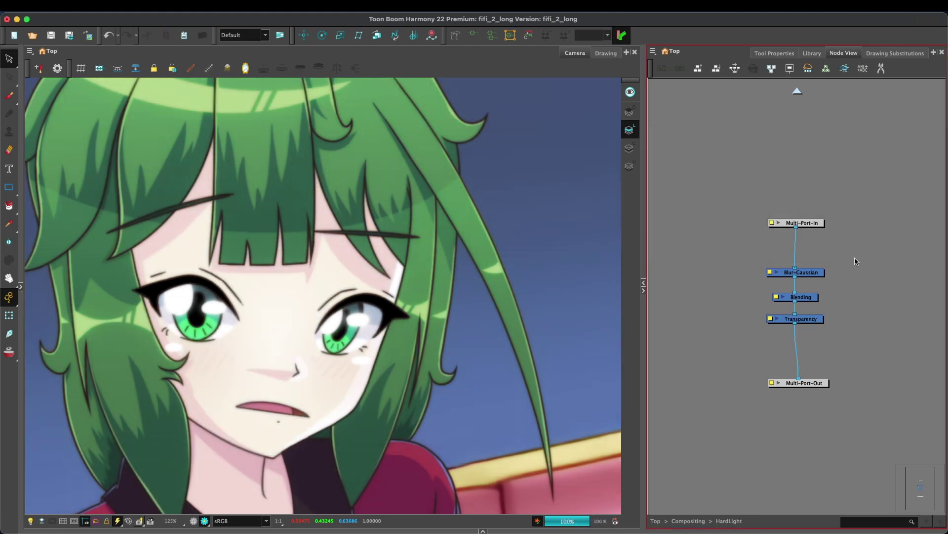
pyautogui.hotkey('shift', 'e')
pyautogui.moveTo(780, 314); pyautogui.dragTo(746, 342)
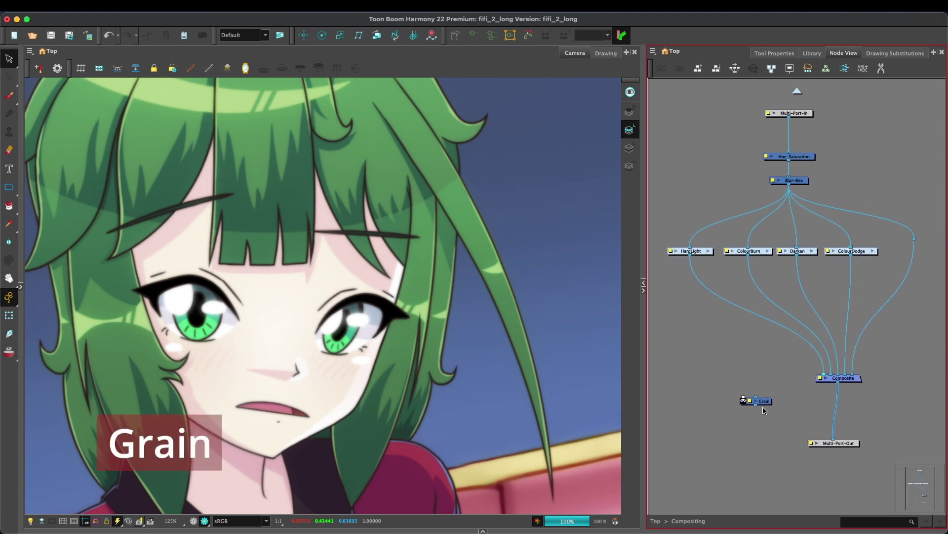
# - Insert the Grain node between Composite and Multi-Port-Out, with Noise 0.1 and Smooth 0.3
pyautogui.moveTo(763, 409); pyautogui.dragTo(845, 414)
pyautogui.scroll(5, 842, 412)
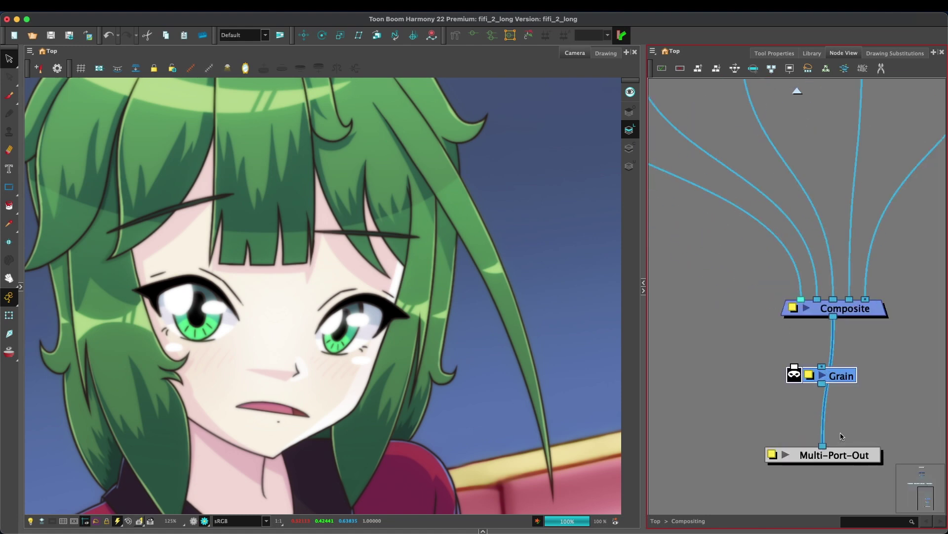
pyautogui.doubleClick(819, 309)
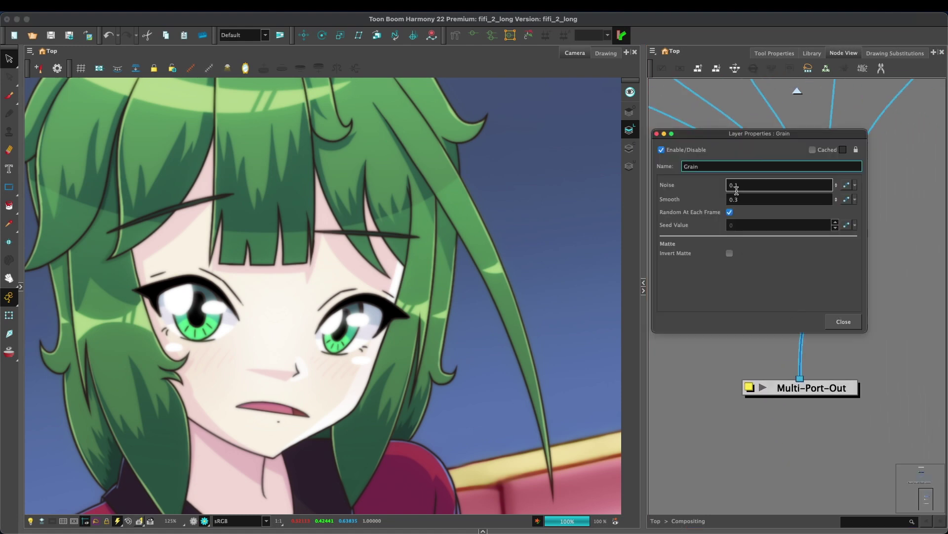
pyautogui.moveTo(752, 199); pyautogui.dragTo(692, 195)
pyautogui.click(844, 322)
# - Place Grain below Composite and feed Composite's output into Grain's matte port
pyautogui.moveTo(826, 310)
pyautogui.mouseDown()
pyautogui.moveTo(783, 309)
pyautogui.moveTo(821, 321)
pyautogui.moveTo(833, 314)
pyautogui.mouseUp()
pyautogui.click(849, 277)
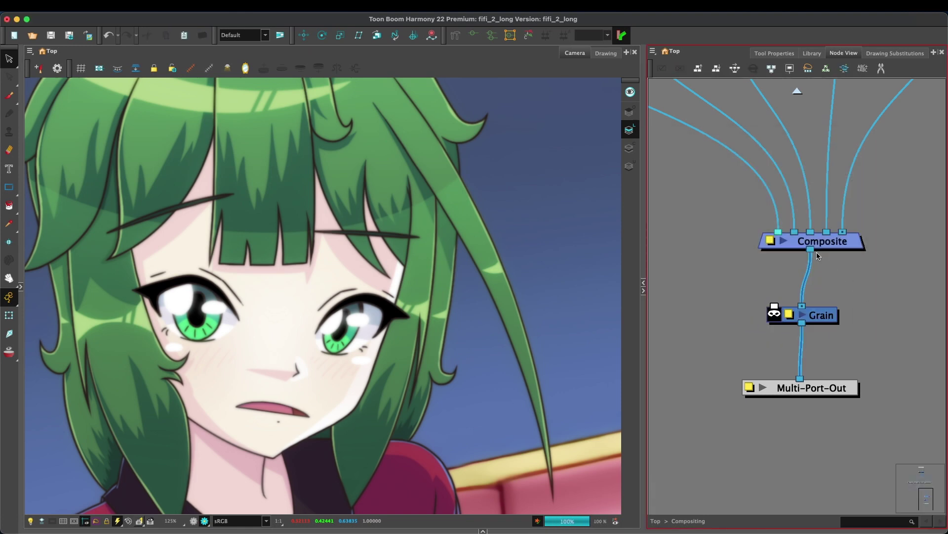
pyautogui.moveTo(811, 249); pyautogui.dragTo(774, 307)
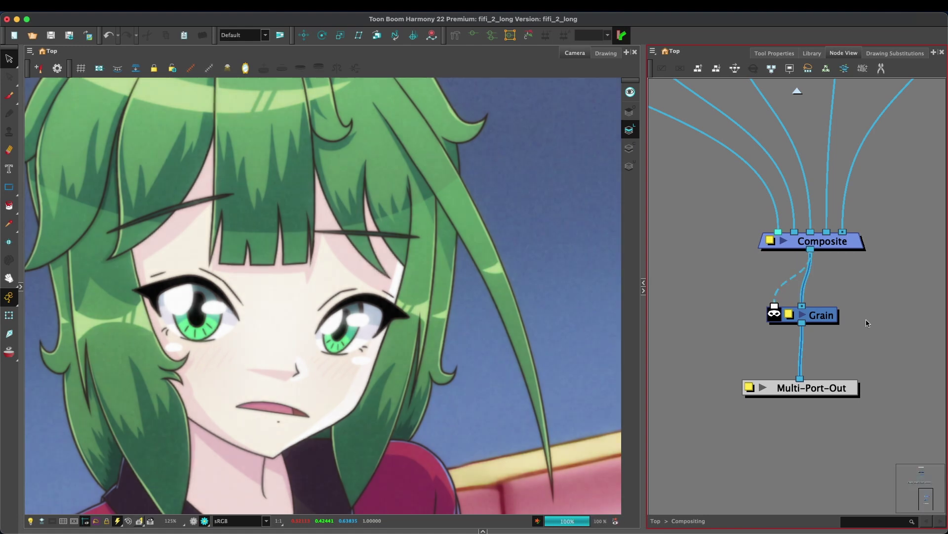
pyautogui.scroll(-3, 301, 355)
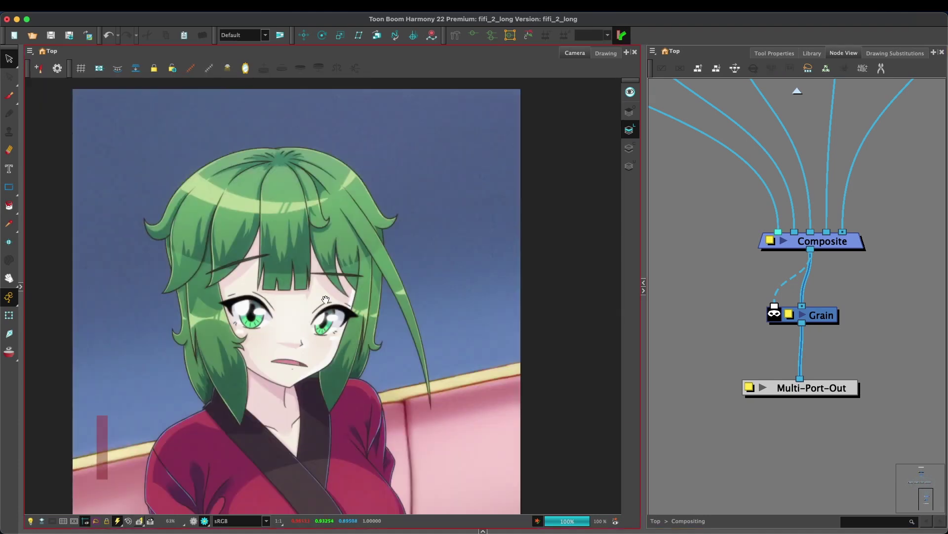
pyautogui.moveTo(325, 299); pyautogui.dragTo(336, 283)
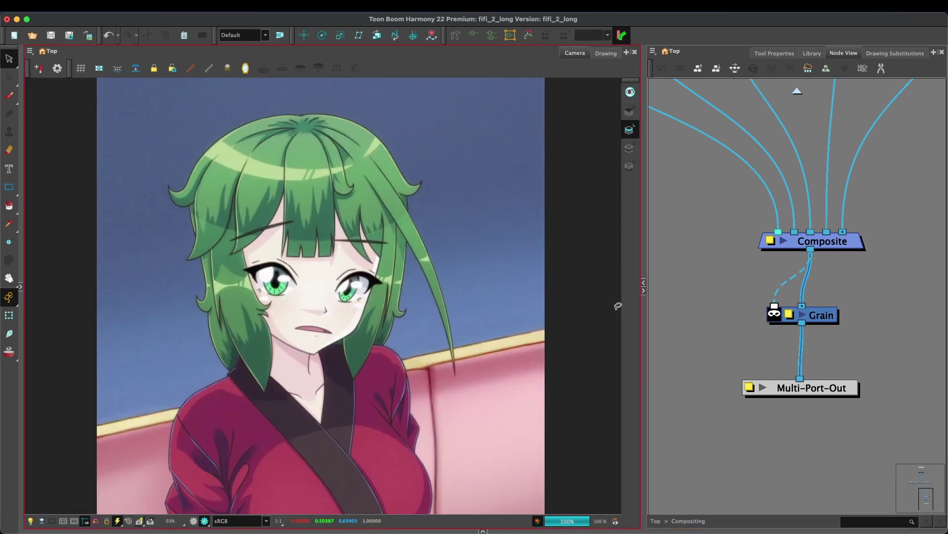
# - Zoom out the Node View and go up to the Top network showing group, Compositing and Composite_1
pyautogui.scroll(-3, 731, 286)
pyautogui.moveTo(781, 173)
pyautogui.mouseDown()
pyautogui.moveTo(840, 306)
pyautogui.moveTo(834, 316)
pyautogui.moveTo(834, 304)
pyautogui.moveTo(748, 287)
pyautogui.moveTo(824, 288)
pyautogui.mouseUp()
pyautogui.scroll(-1, 838, 295)
pyautogui.click(795, 91)
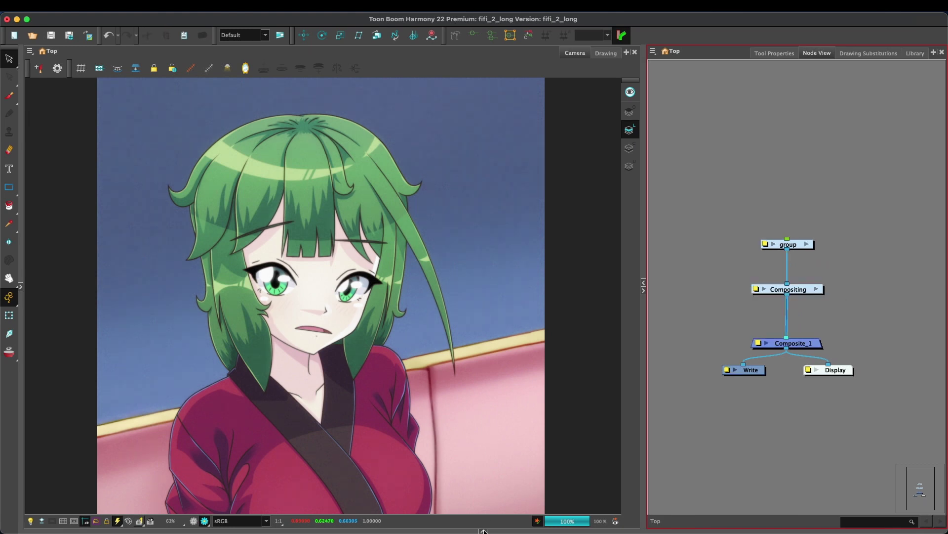
# - Drag the Compositing layer from the Timeline into the Harmony Premium Library as Compositing.tpl
pyautogui.click(484, 530)
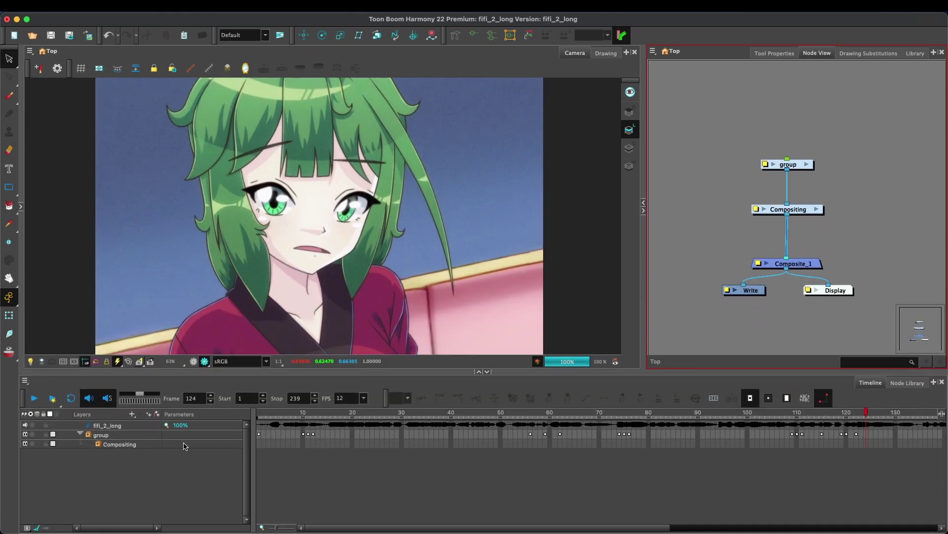
pyautogui.click(127, 444)
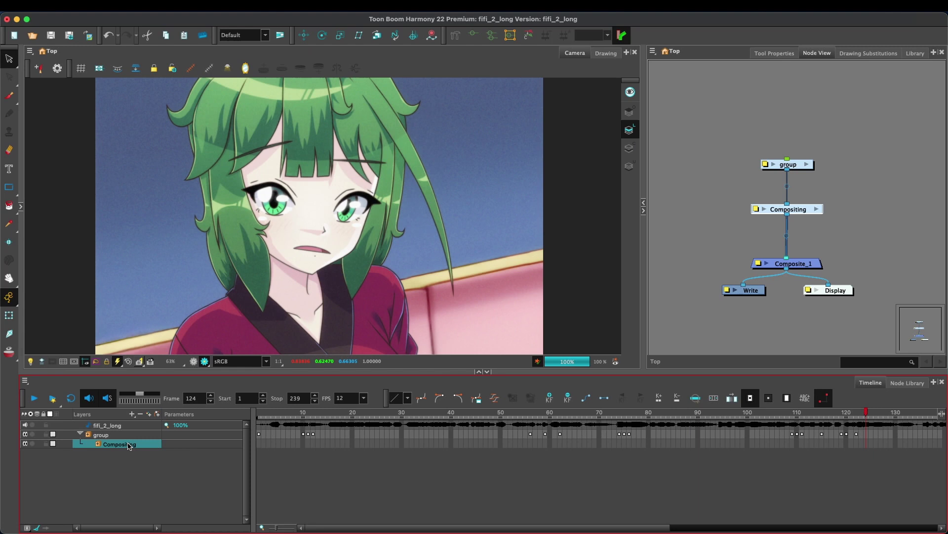
pyautogui.rightClick(127, 445)
pyautogui.press('Escape')
pyautogui.click(915, 53)
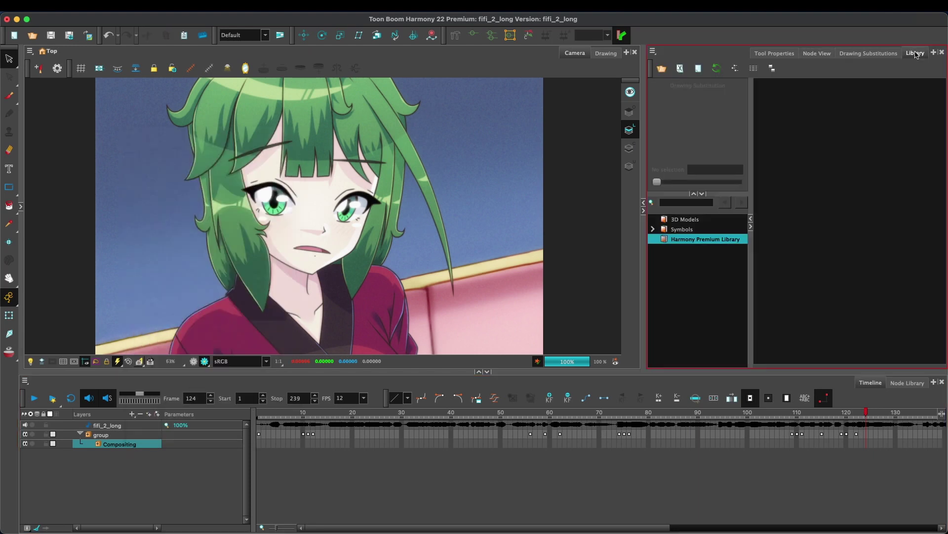
pyautogui.rightClick(707, 242)
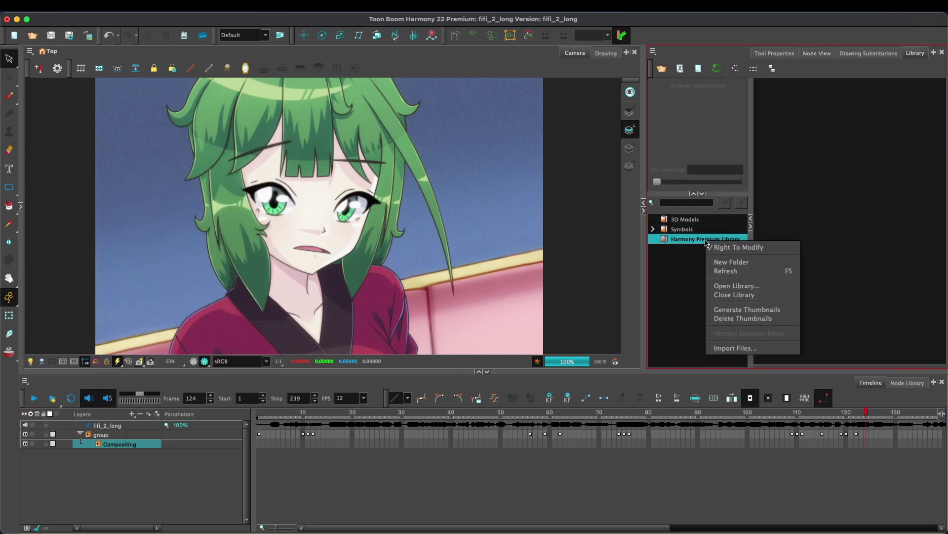
pyautogui.click(809, 183)
pyautogui.moveTo(113, 449); pyautogui.dragTo(815, 210)
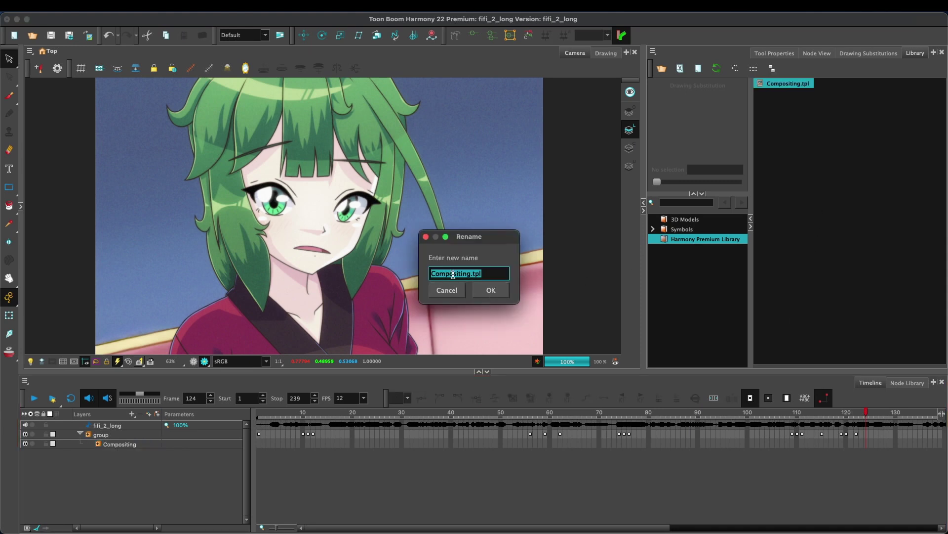
pyautogui.click(500, 274)
# - Drop the Compositing.tpl template onto the link between group and Composite_1 in the Top network
pyautogui.click(491, 290)
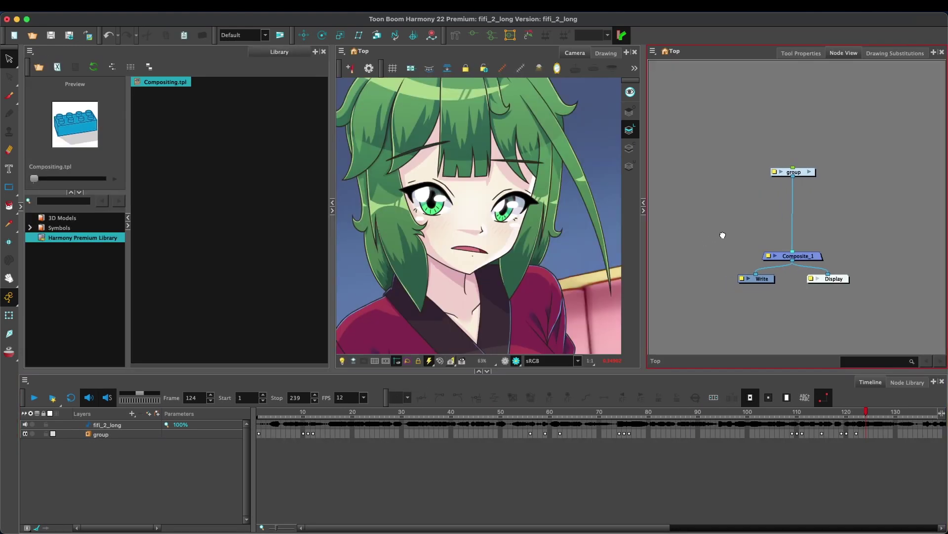
pyautogui.moveTo(725, 121); pyautogui.dragTo(901, 319)
pyautogui.click(274, 213)
pyautogui.moveTo(161, 81); pyautogui.dragTo(822, 206)
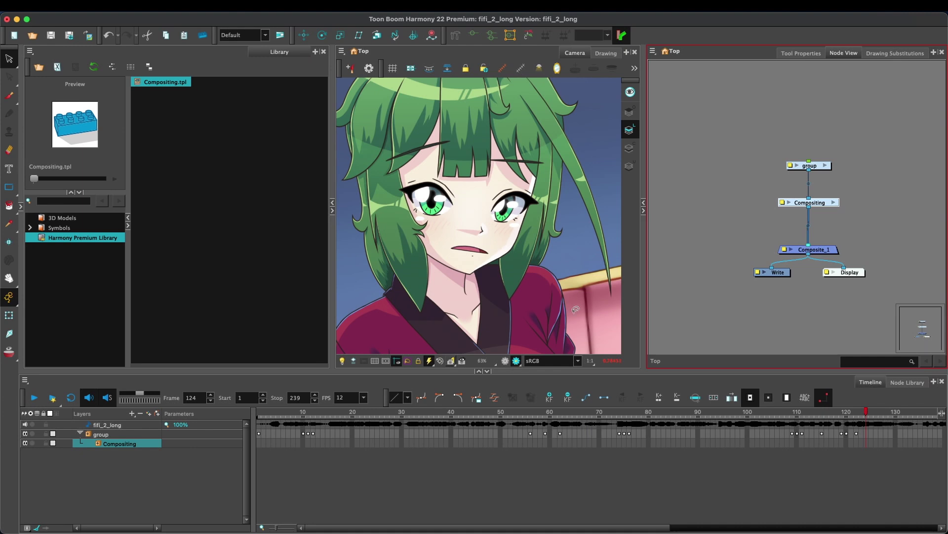
# - Collapse the Library panel to its left edge so the Camera view widens over the grained girl
pyautogui.moveTo(330, 256); pyautogui.dragTo(59, 250)
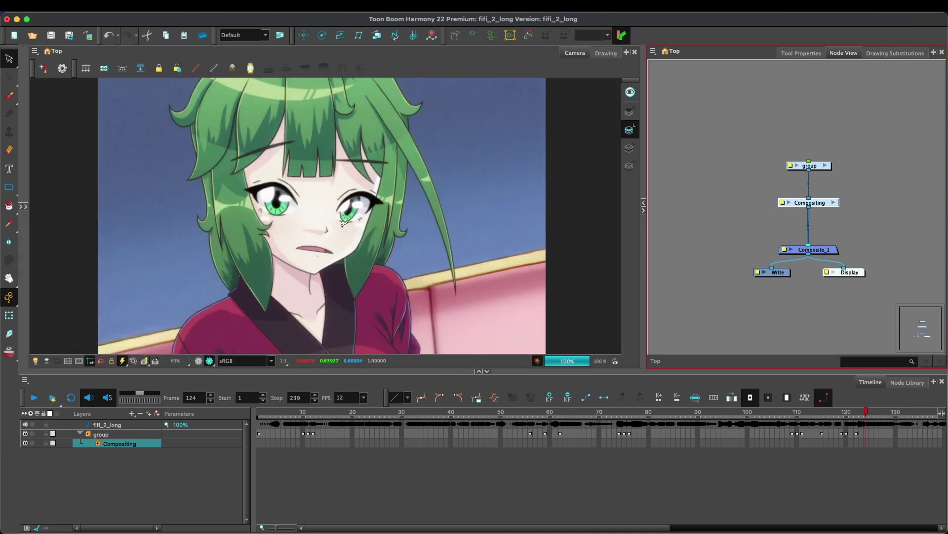